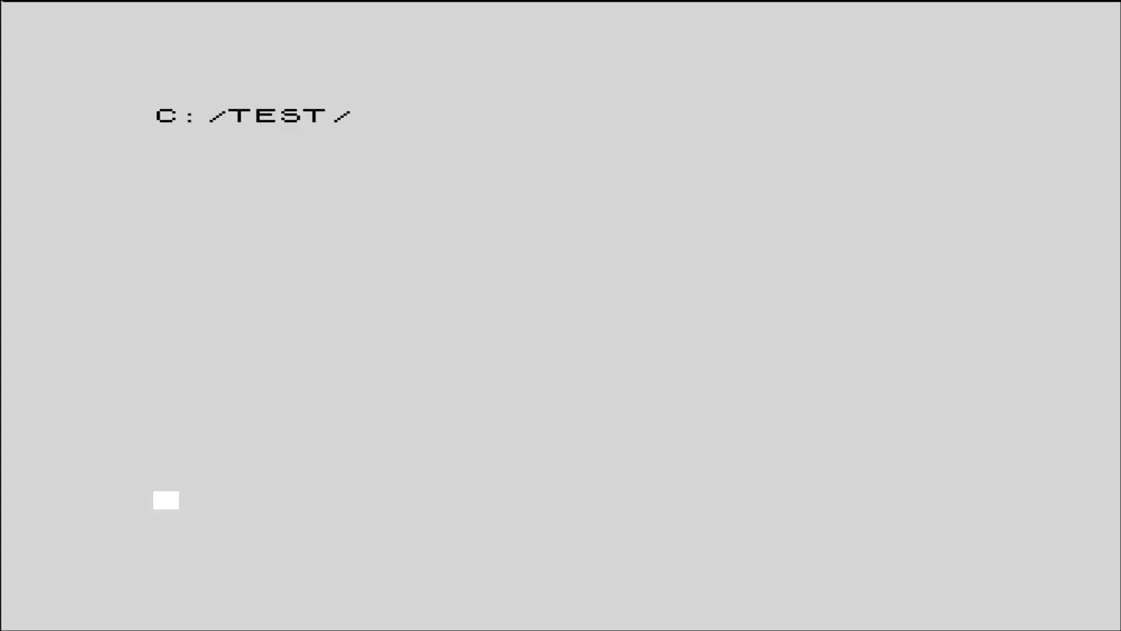
text(.n)
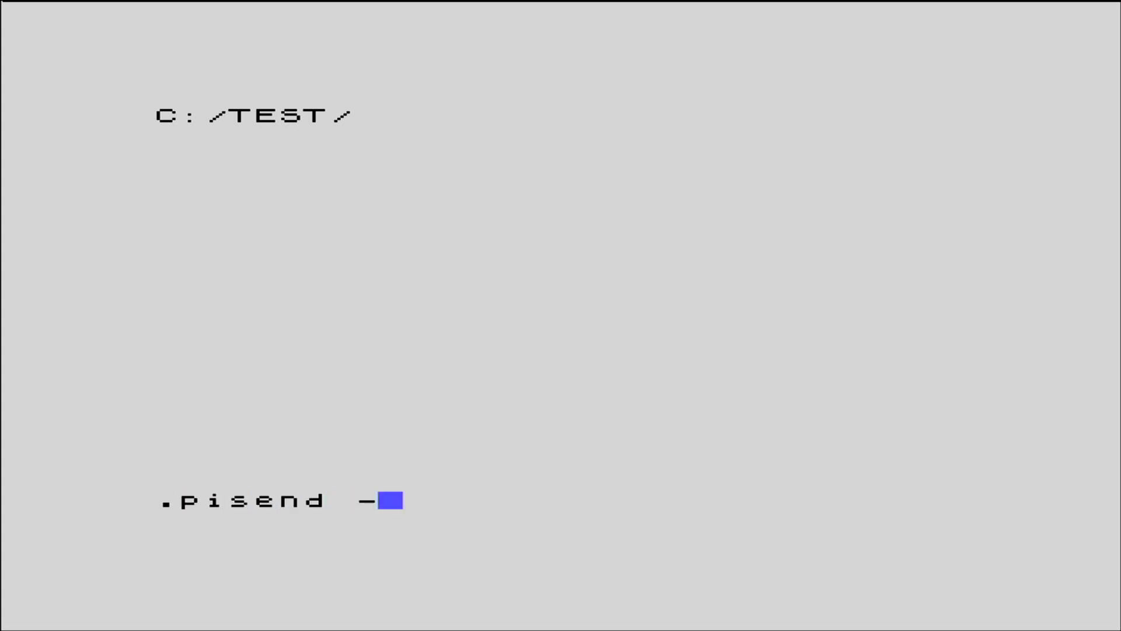
text(q)
Run .pisend -q to confirm the Pi link reports Connected OK at 115,200 baud
key(Return)
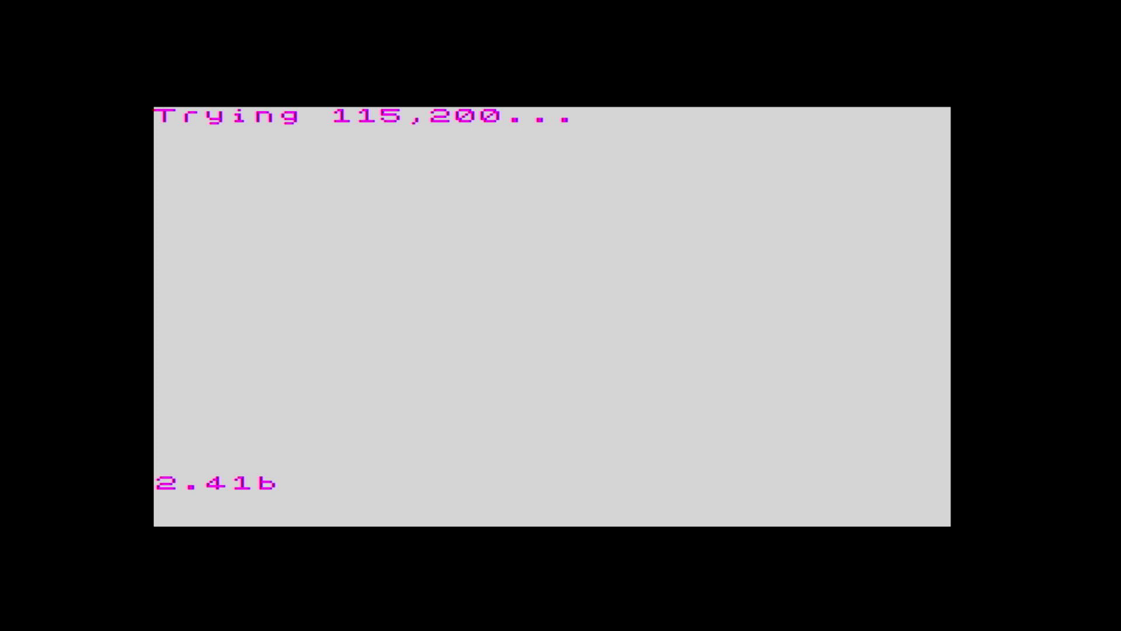
text(.)
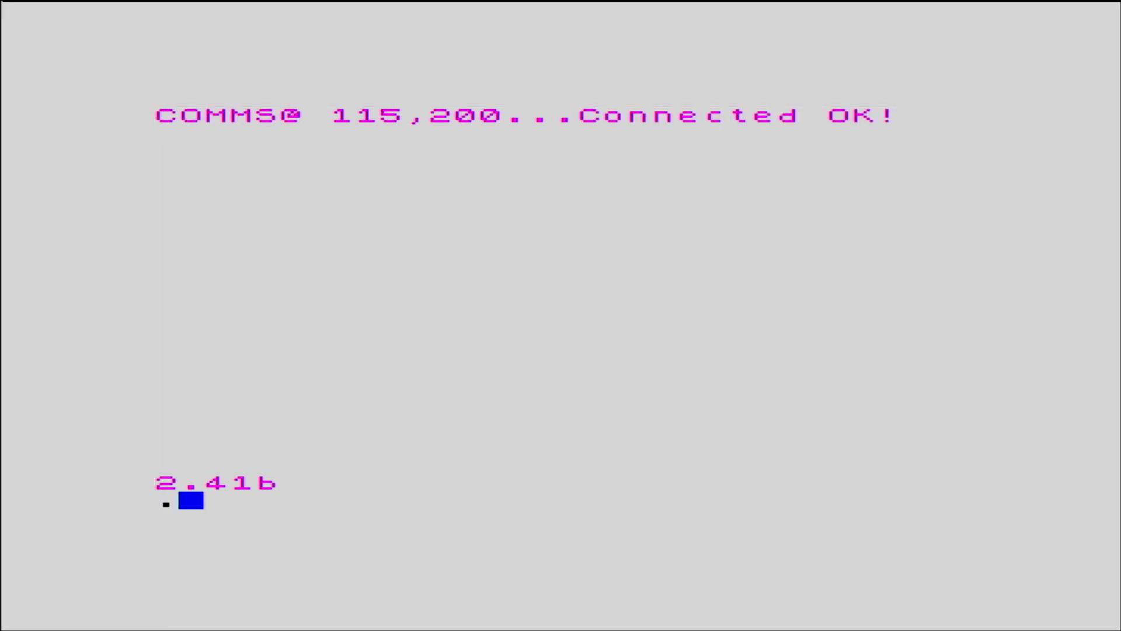
text(pised)
Fix the typo and send nextpi-usbmidi to the Pi with .pisend (34,952 bytes)
key(BackSpace)
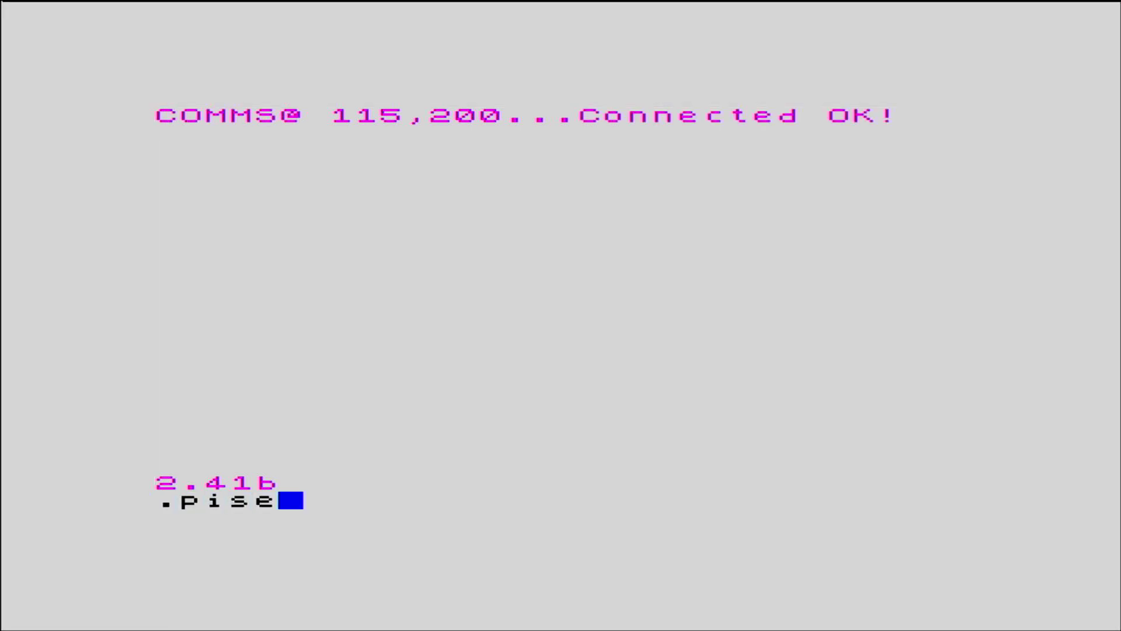
text(nd )
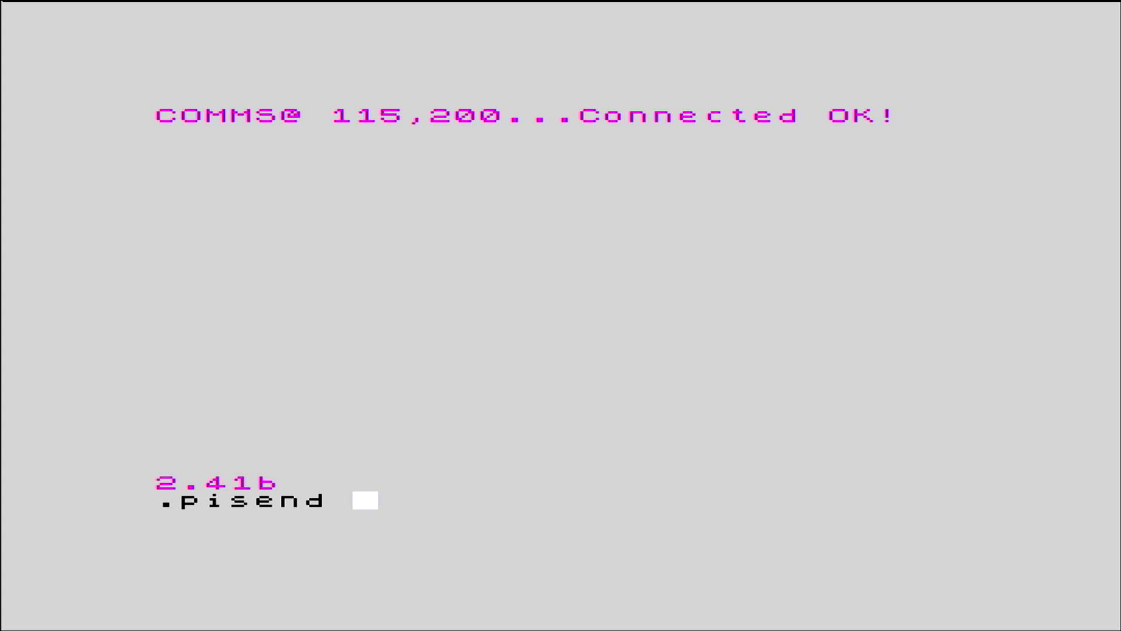
text(nextpi)
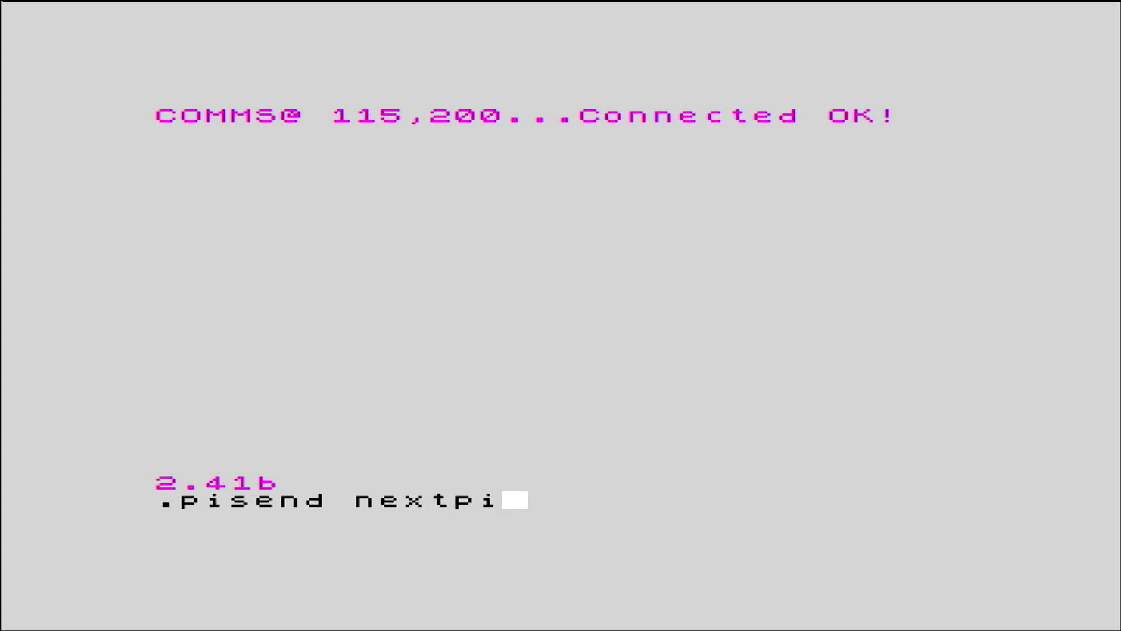
text(-)
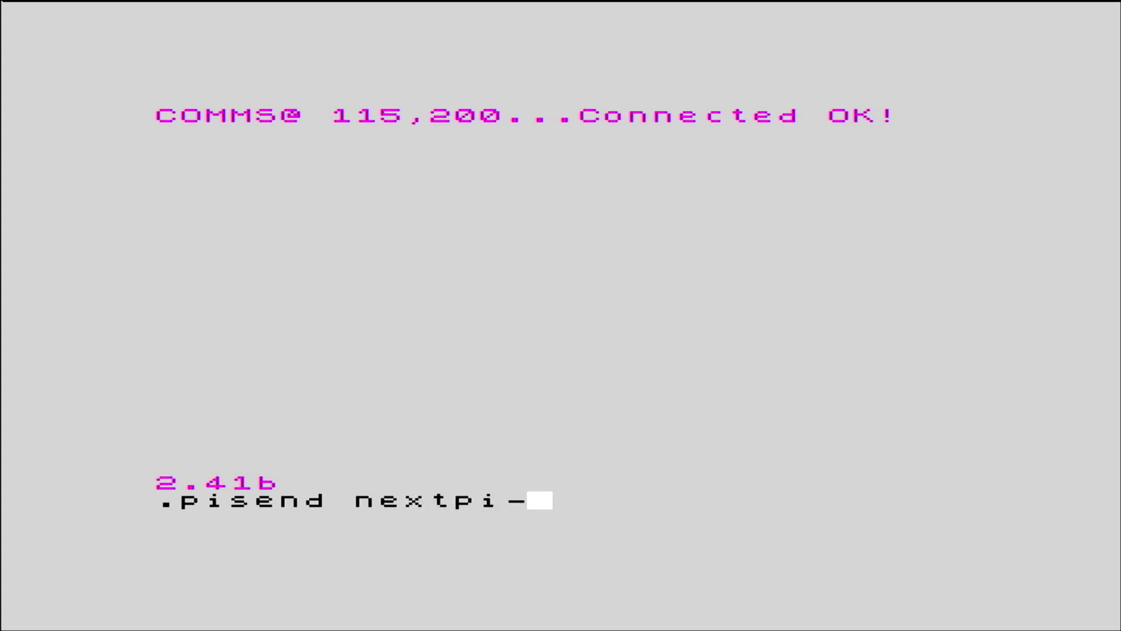
text(usbmidi)
key(Return)
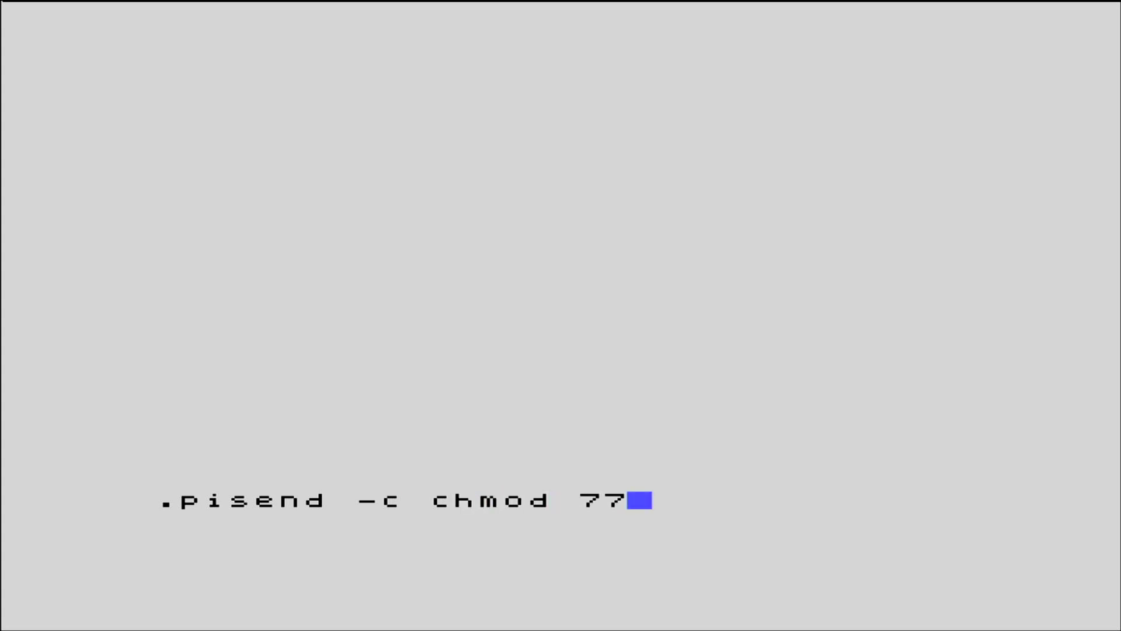
text(7 n)
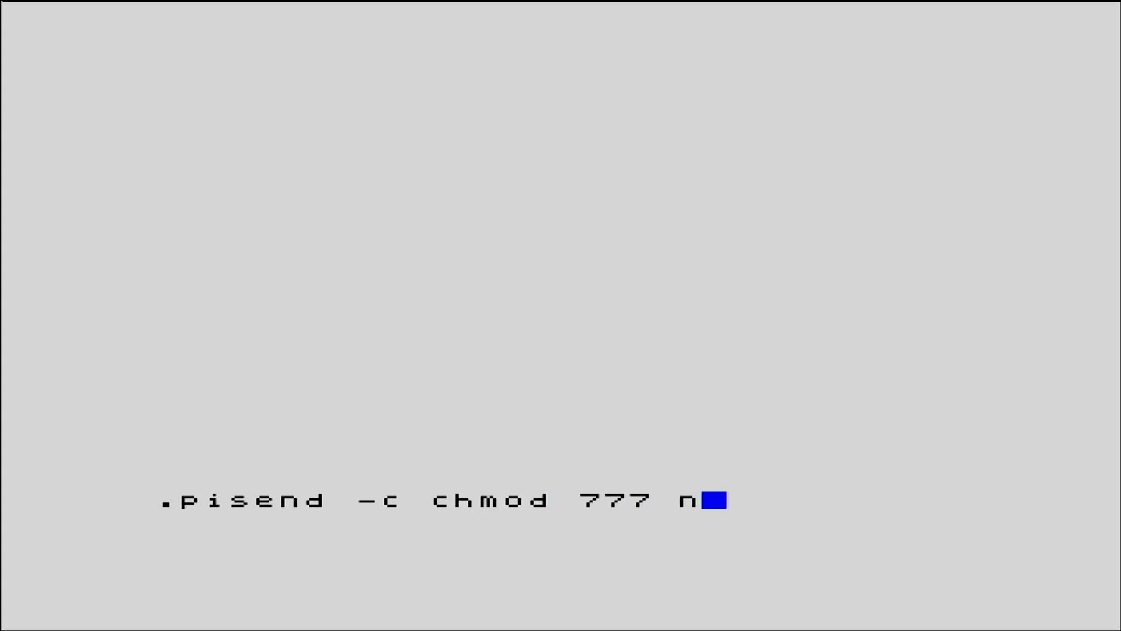
text(extpi)
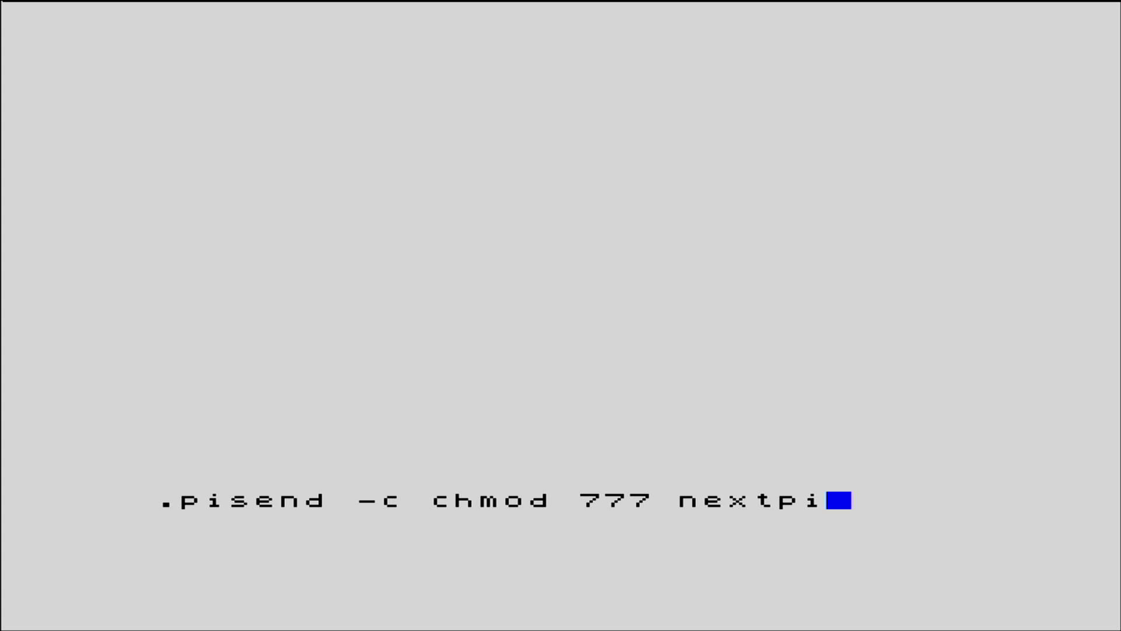
text(-usb)
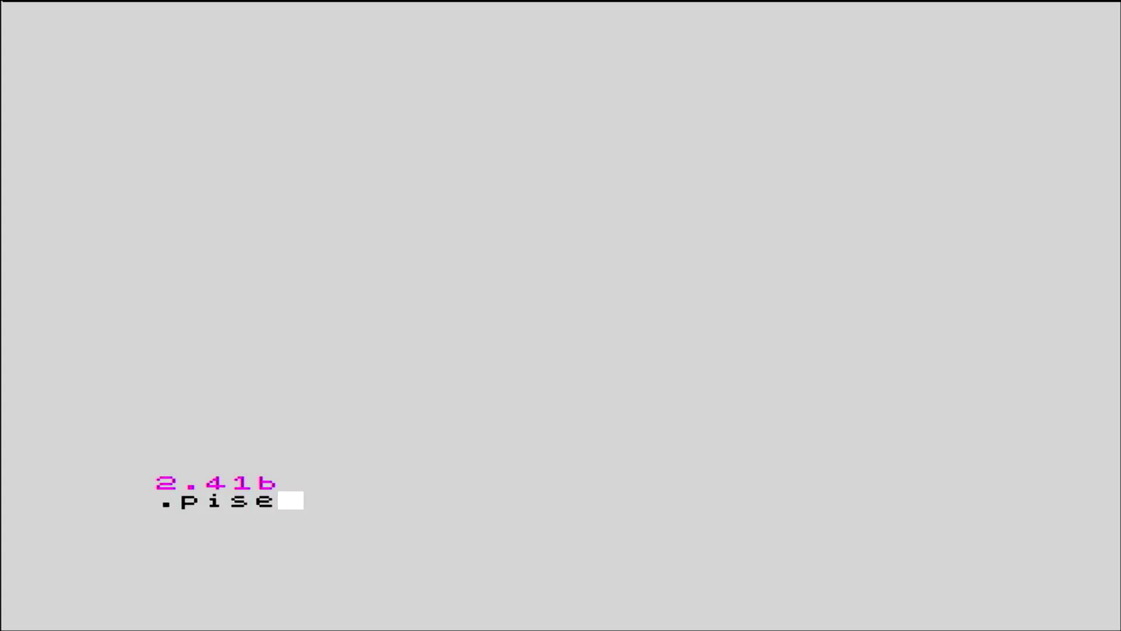
text(nd -)
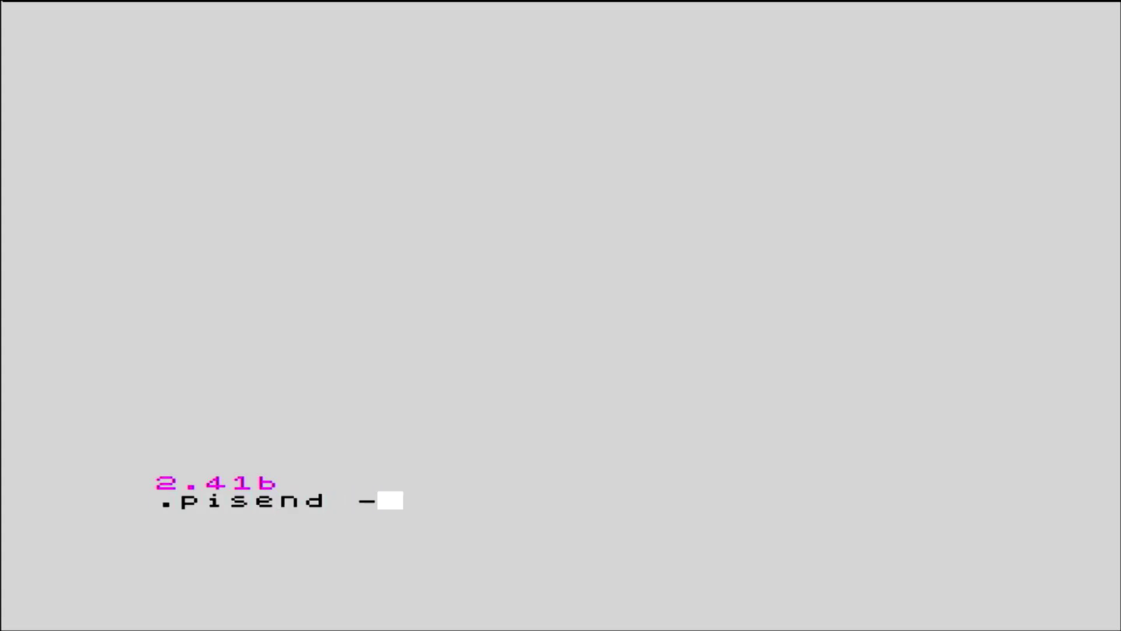
text(c ./)
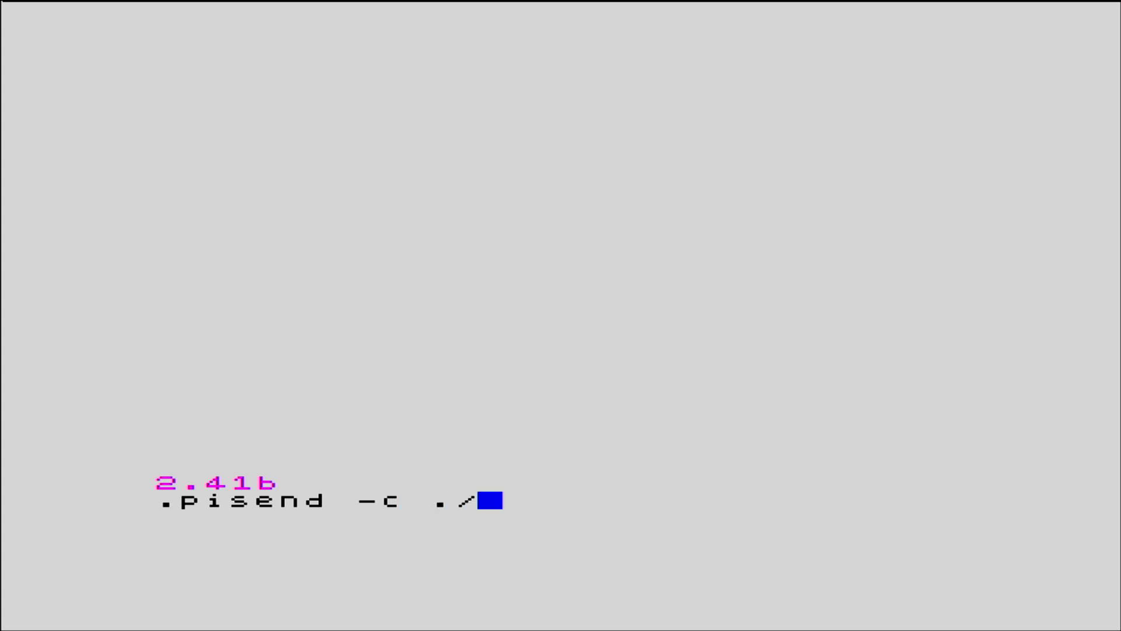
text(nextpi)
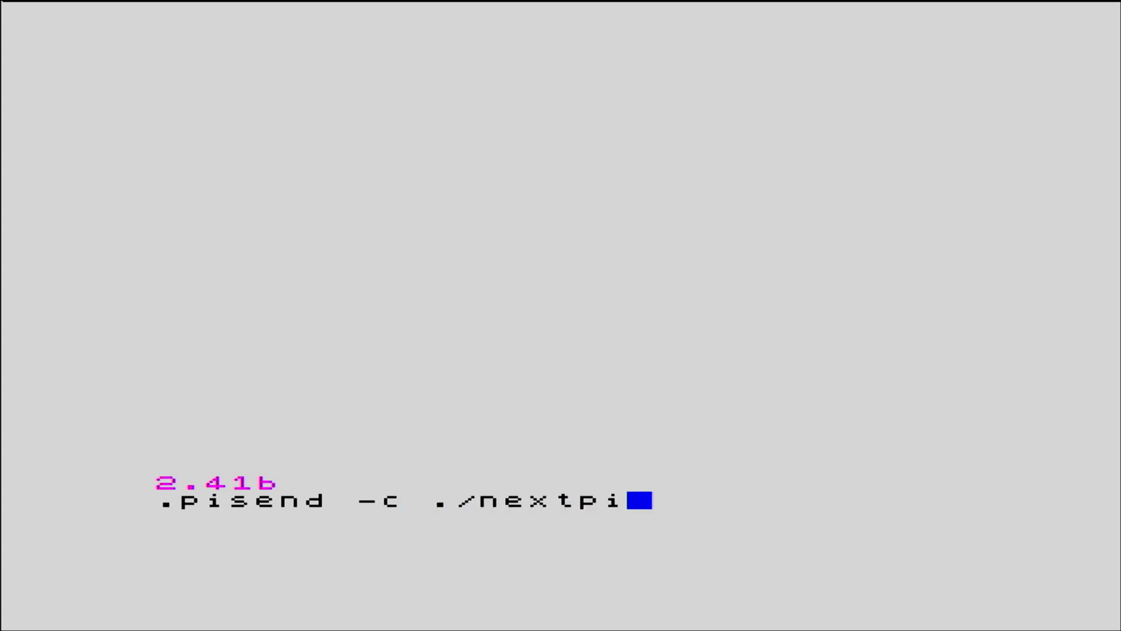
text(-usbmidi)
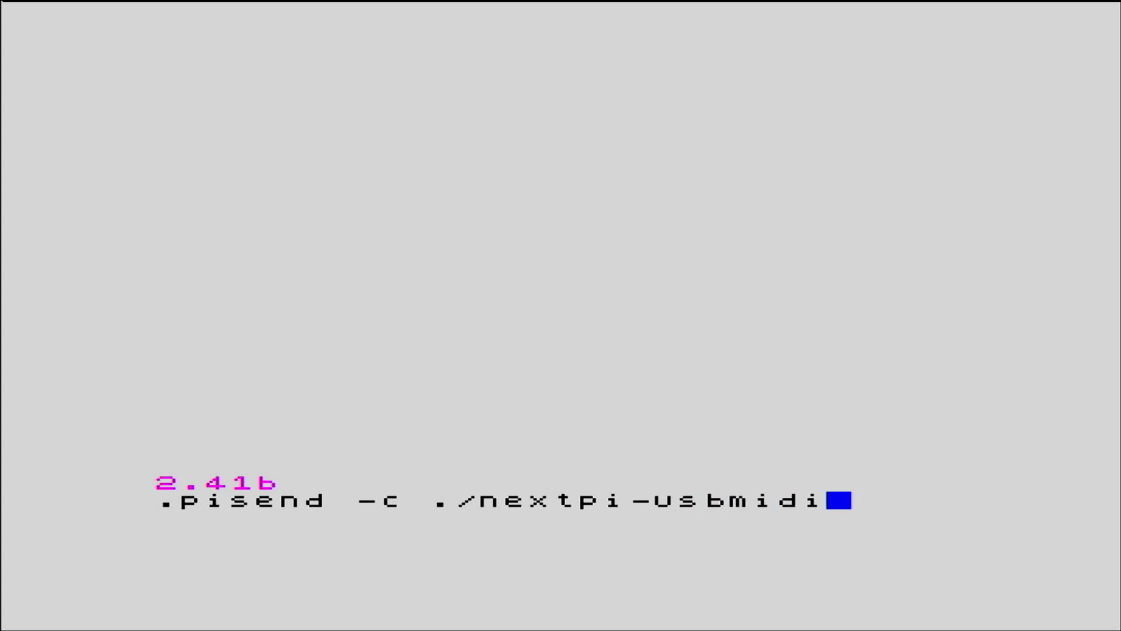
Run .pisend -c ./nextpi-usbmidi to start the binary on the Pi
key(Return)
text(.nextpimidi)
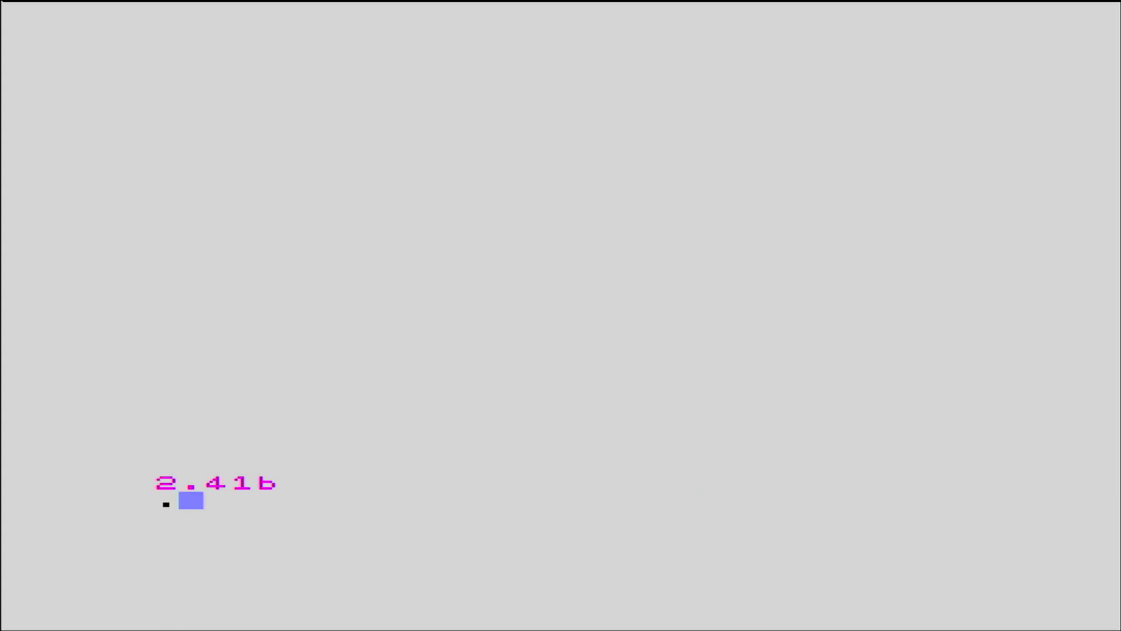